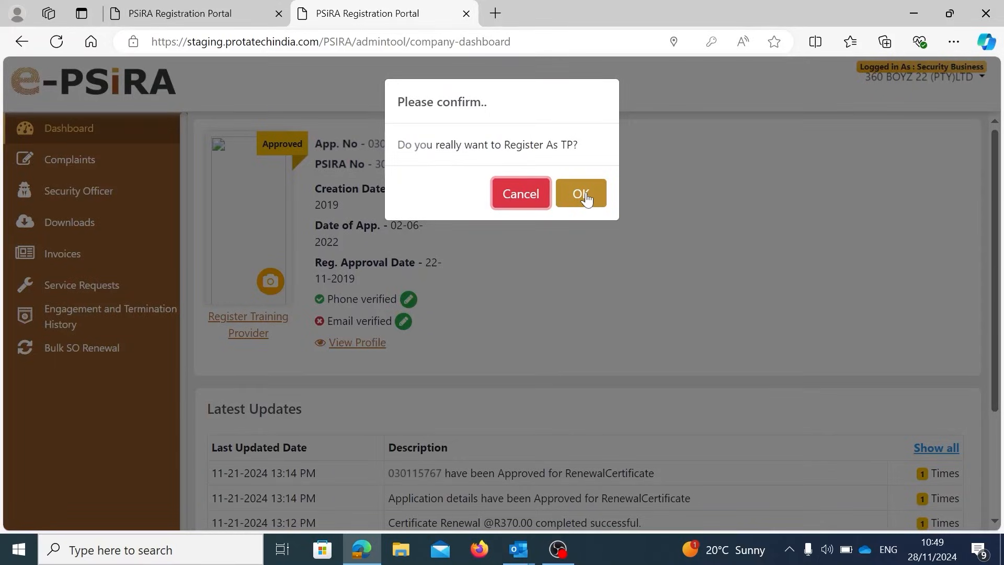
# Confirm registering the account as a Security Training Provider.
pyautogui.click(586, 199)
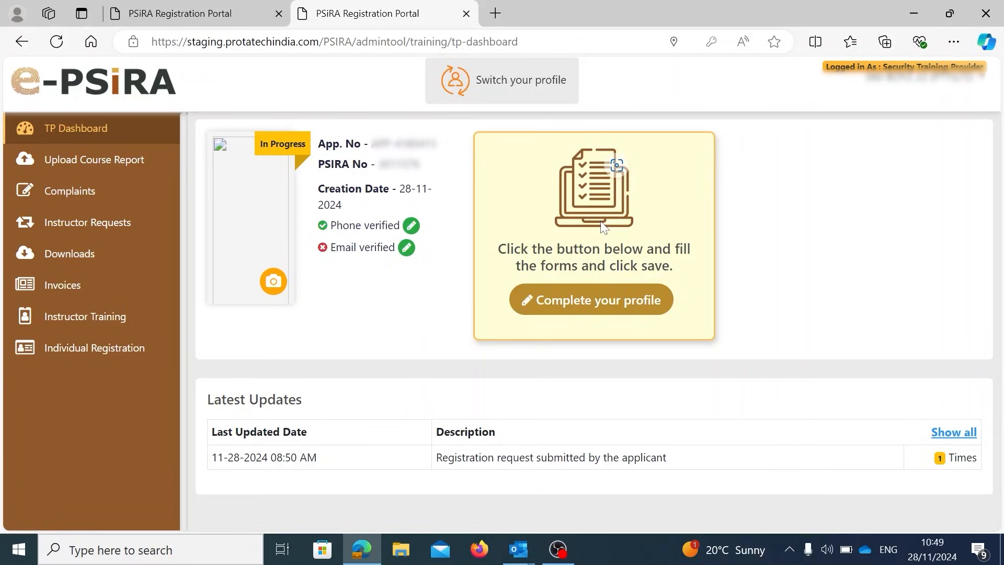
# Open the profile form and review Business Details down to the training centre image upload.
pyautogui.click(591, 300)
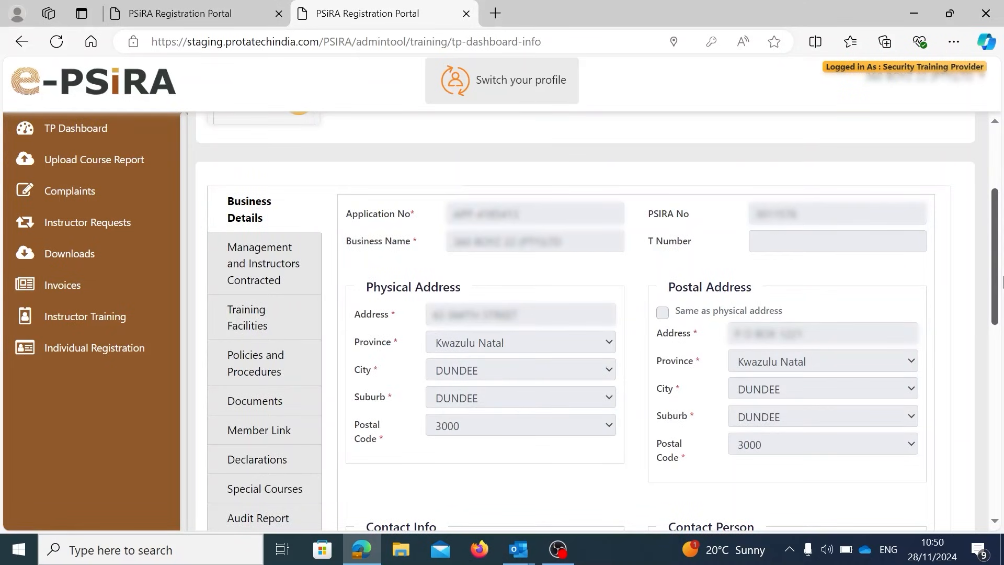
pyautogui.scroll(-1, 399, 370)
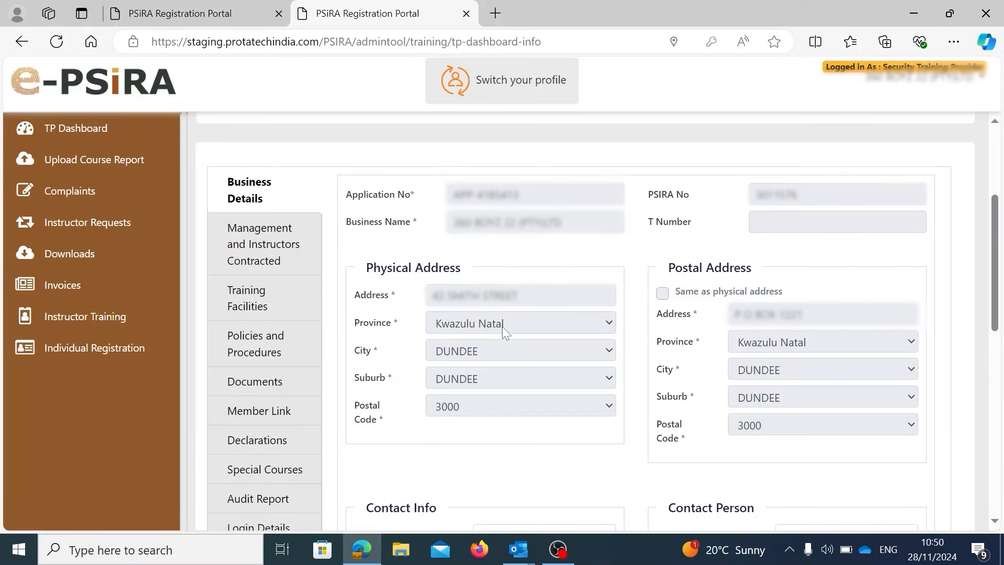
pyautogui.scroll(-5, 820, 362)
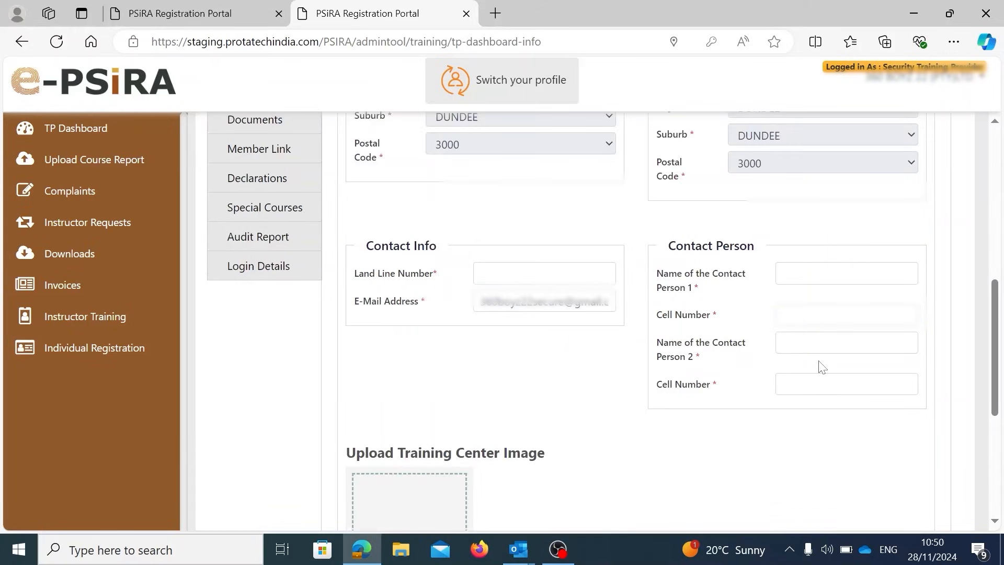
pyautogui.scroll(2, 819, 365)
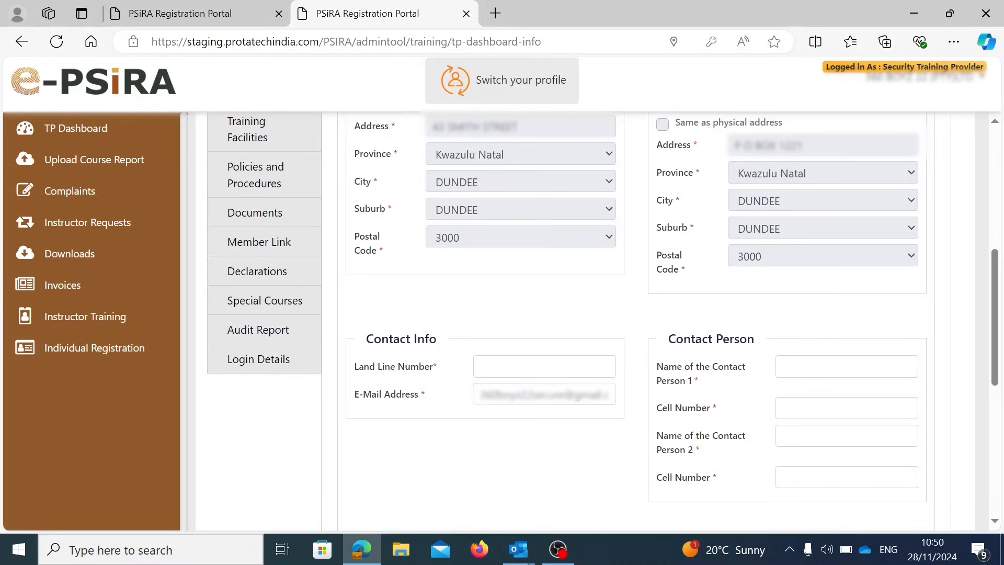
pyautogui.scroll(-10, 289, 327)
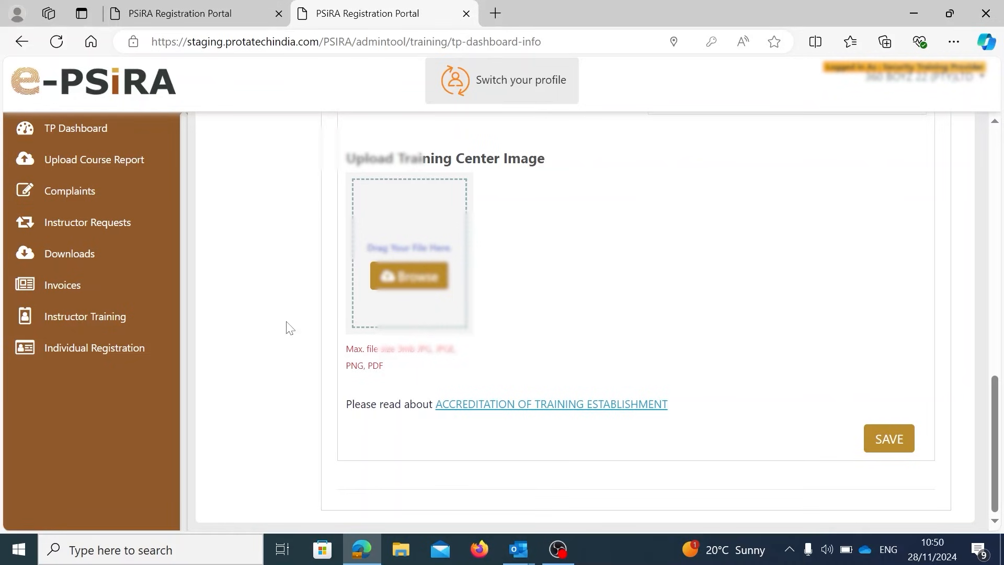
pyautogui.moveTo(995, 447); pyautogui.dragTo(995, 243)
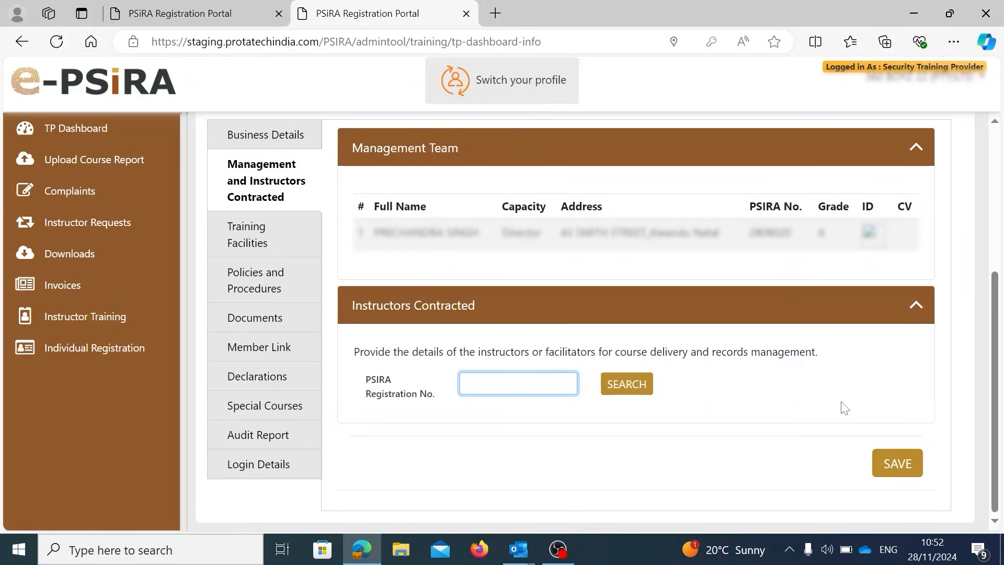
pyautogui.scroll(2, 266, 337)
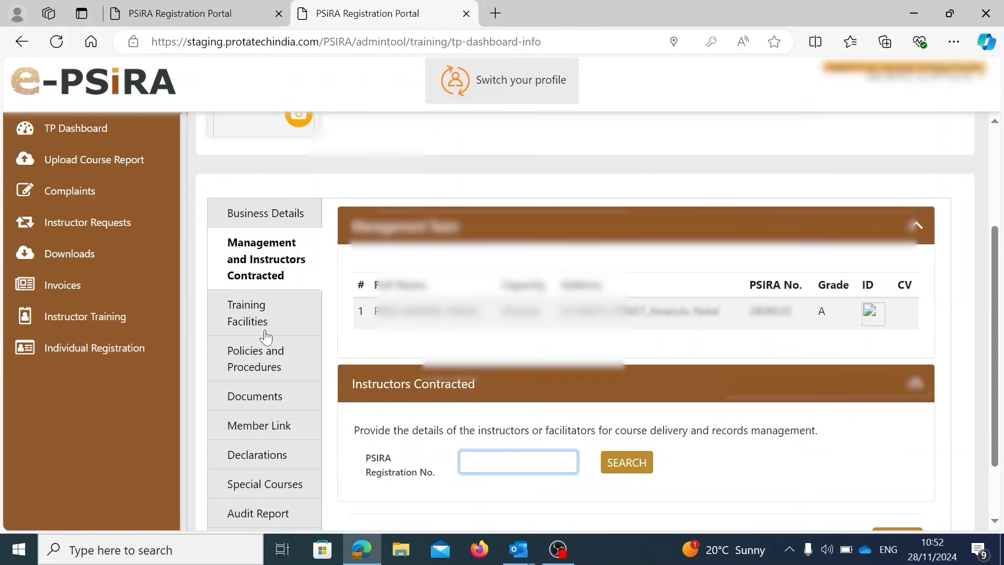
# In Training Facilities, add classroom 1 with a capacity per classroom of 30.
pyautogui.click(265, 337)
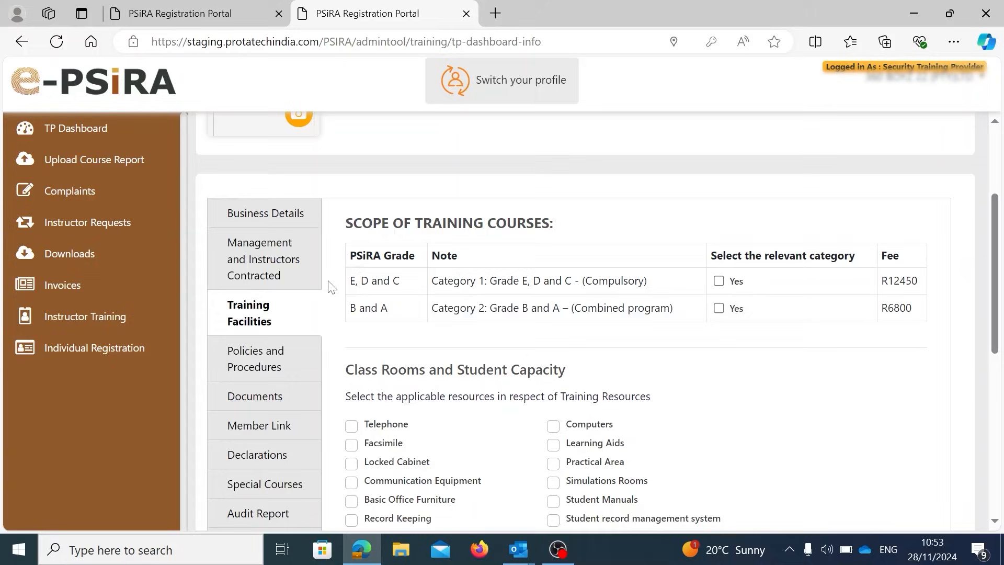
pyautogui.scroll(-8, 542, 335)
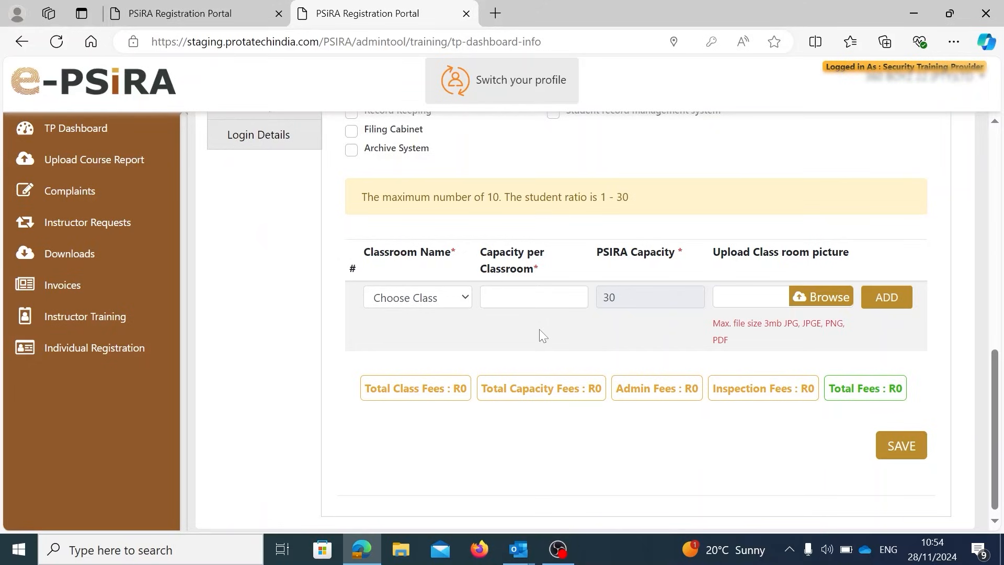
pyautogui.click(417, 297)
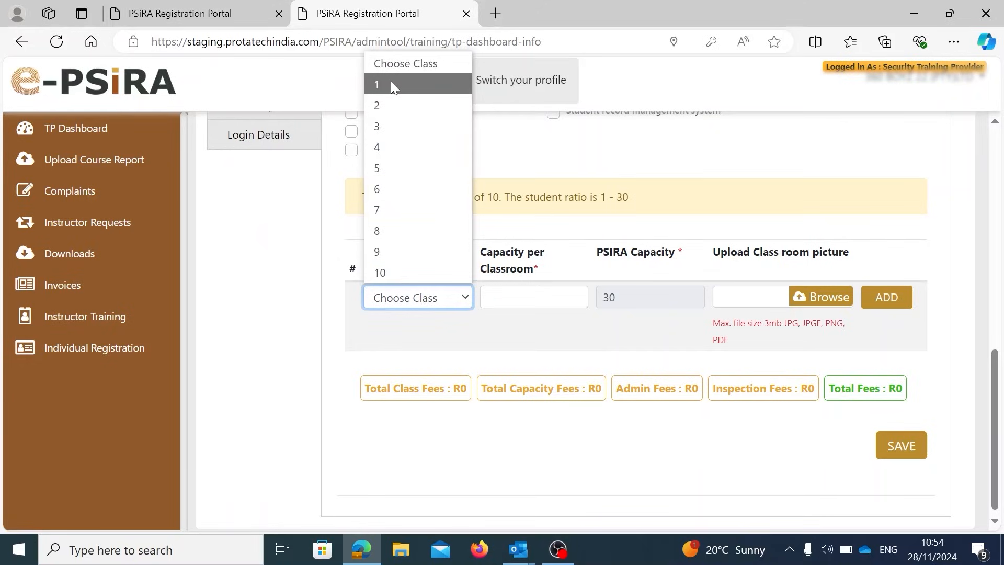
pyautogui.click(393, 86)
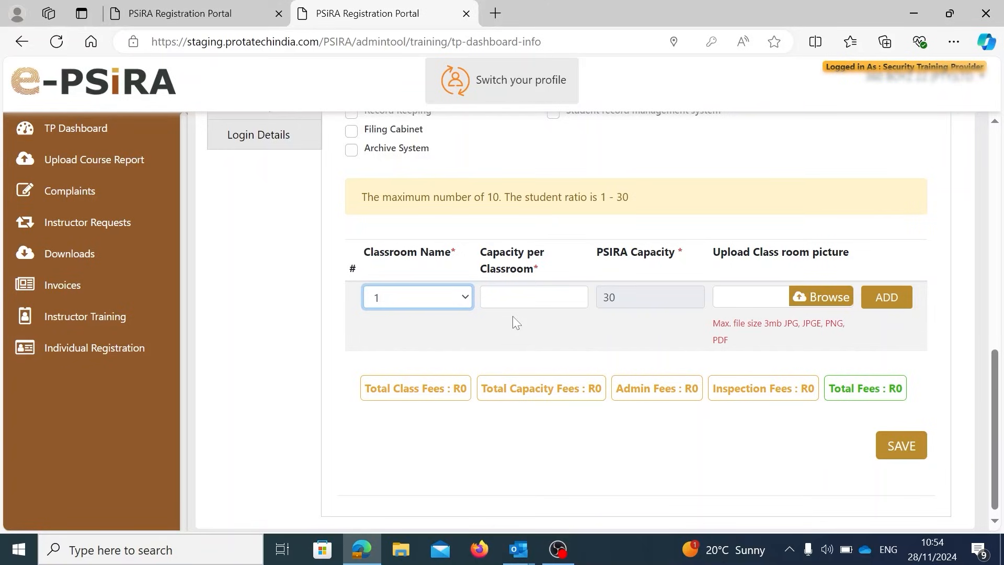
pyautogui.press('Tab')
pyautogui.write('30')
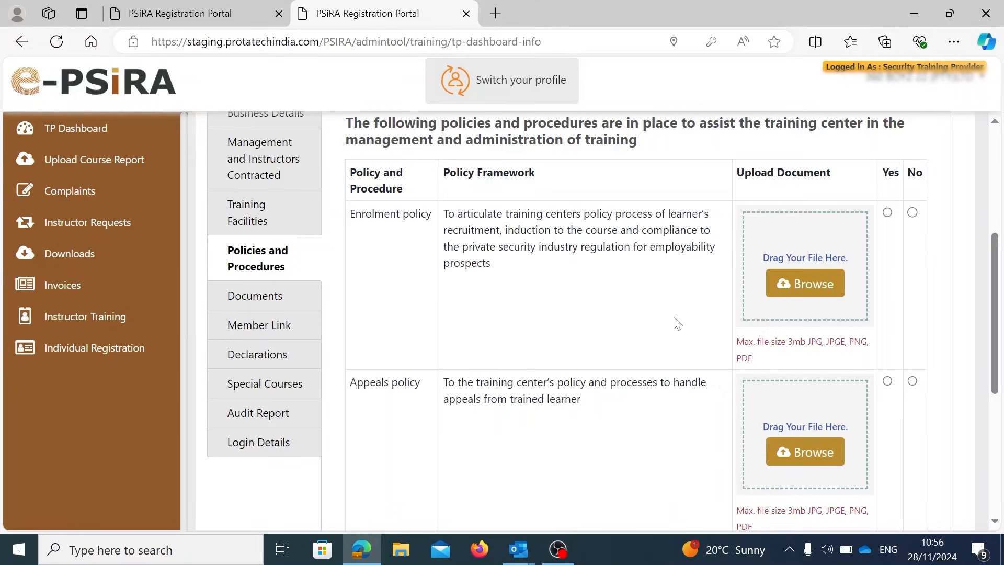
# Scroll down past the Policies and Procedures section.
pyautogui.scroll(-3, 677, 322)
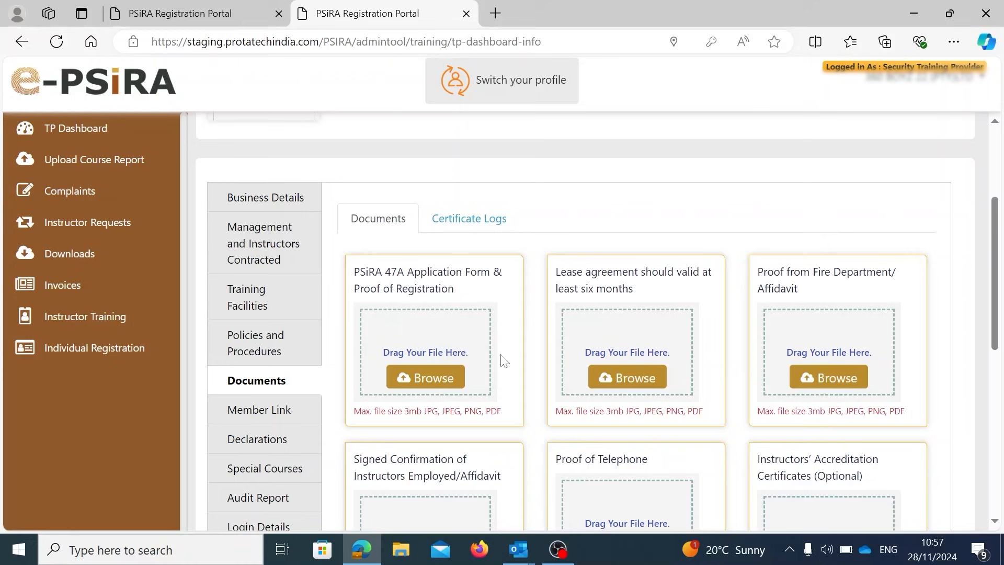
pyautogui.scroll(-2, 503, 361)
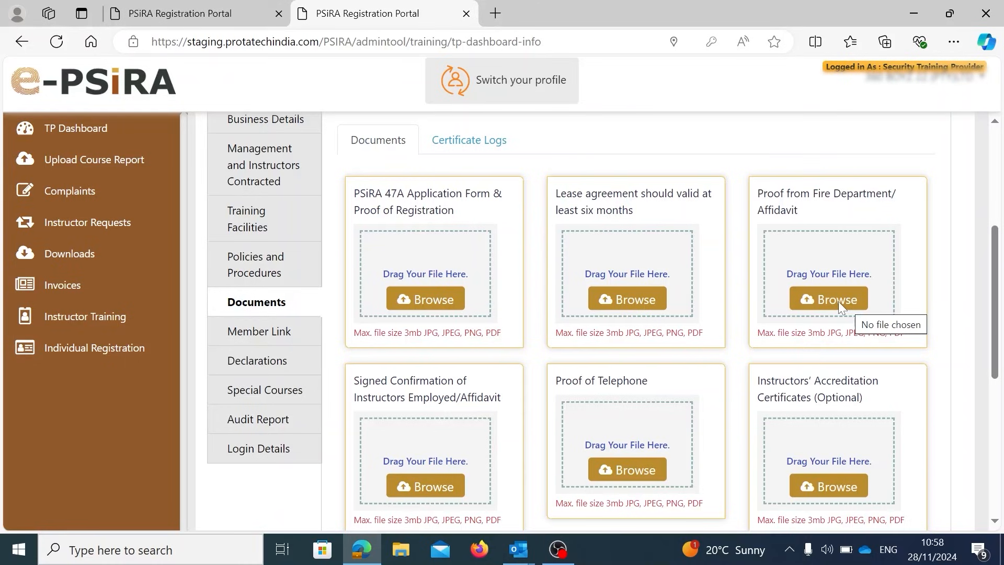
pyautogui.scroll(-2, 534, 317)
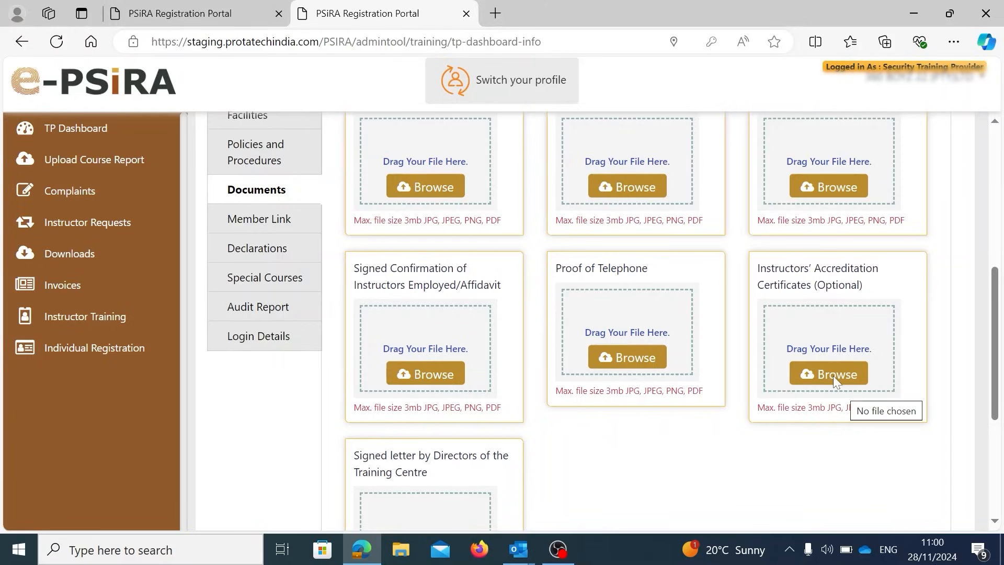
pyautogui.scroll(-4, 833, 375)
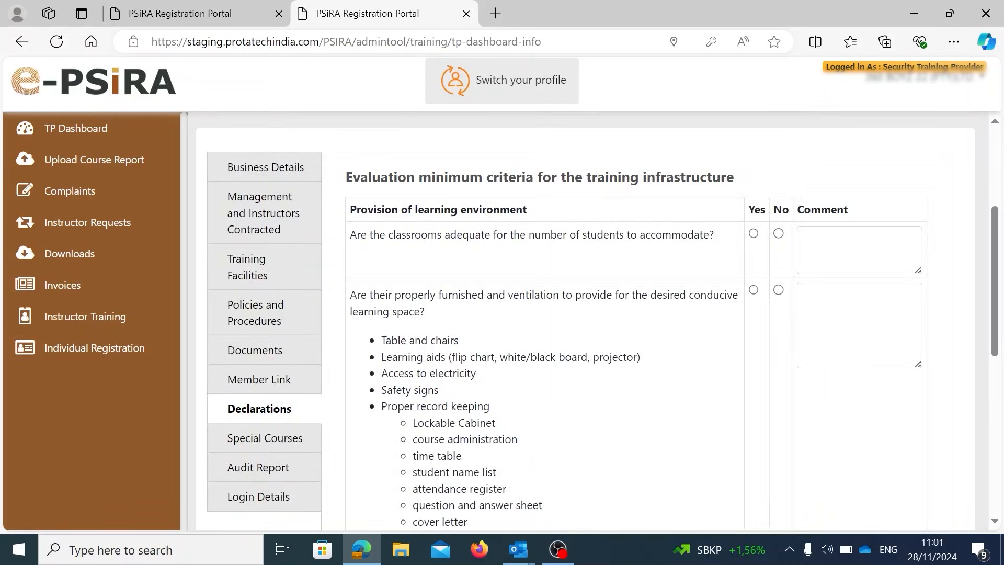
# Scroll the Payment Information page to the R22270.00 total and payment terms.
pyautogui.scroll(-3, 736, 367)
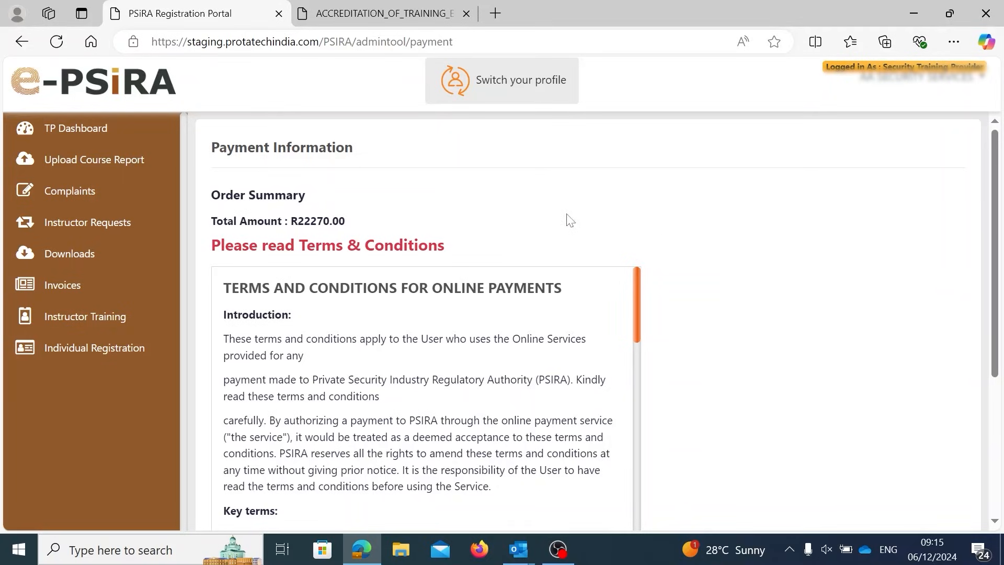
# Reopen the payment page from the TP dashboard and accept the online payment terms.
pyautogui.click(65, 137)
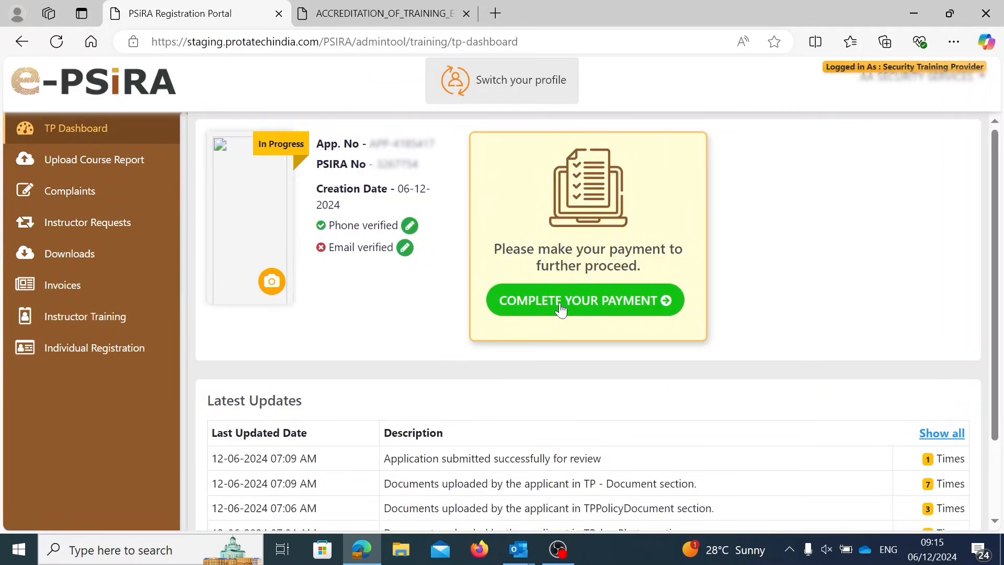
pyautogui.click(594, 309)
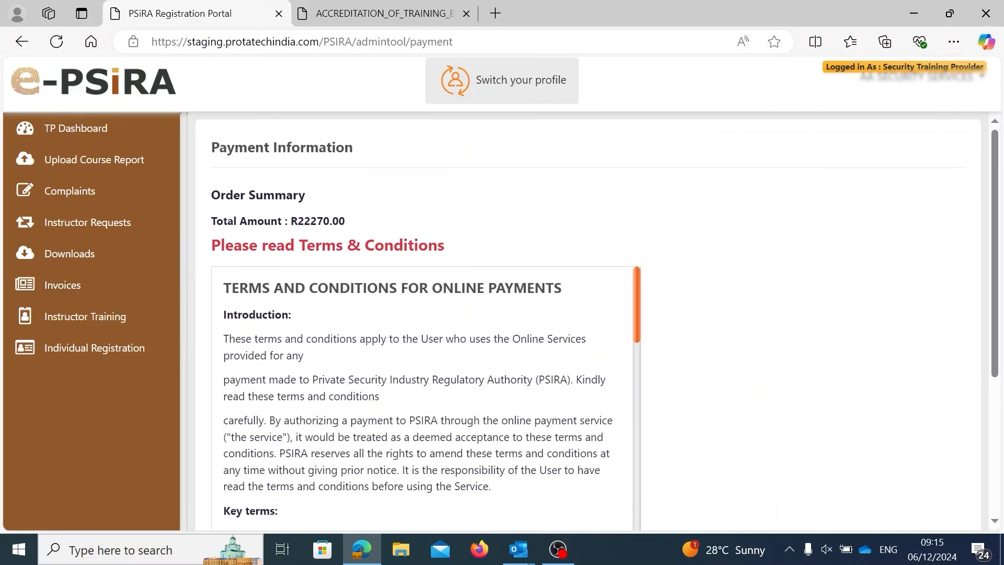
pyautogui.moveTo(291, 221); pyautogui.dragTo(339, 221)
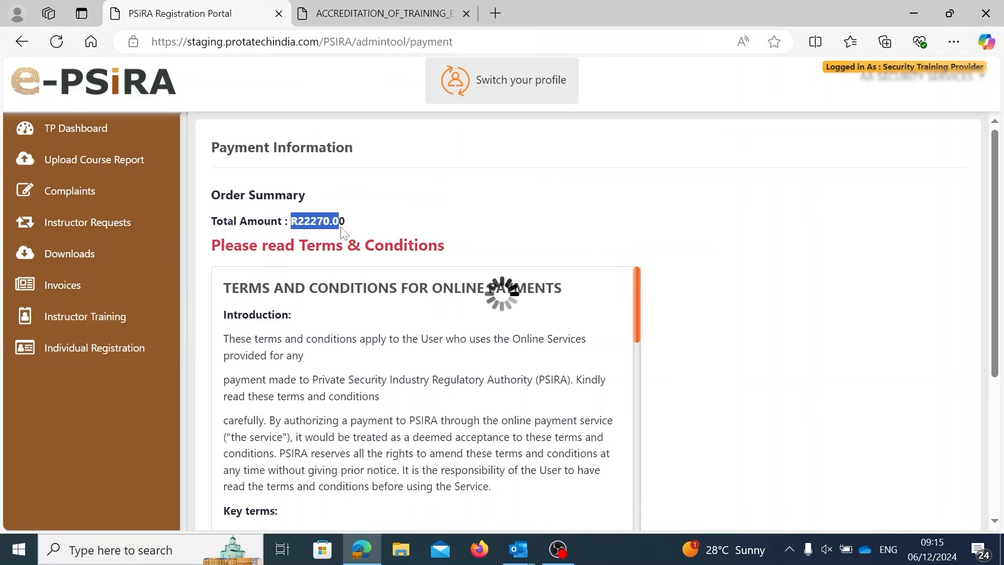
pyautogui.scroll(-5, 502, 291)
pyautogui.scroll(-15, 426, 397)
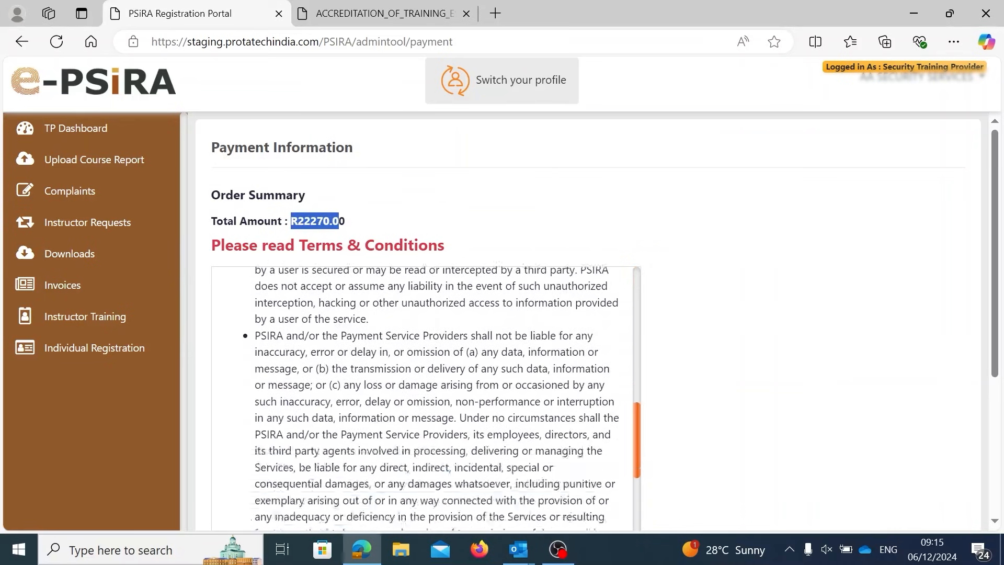
pyautogui.click(226, 452)
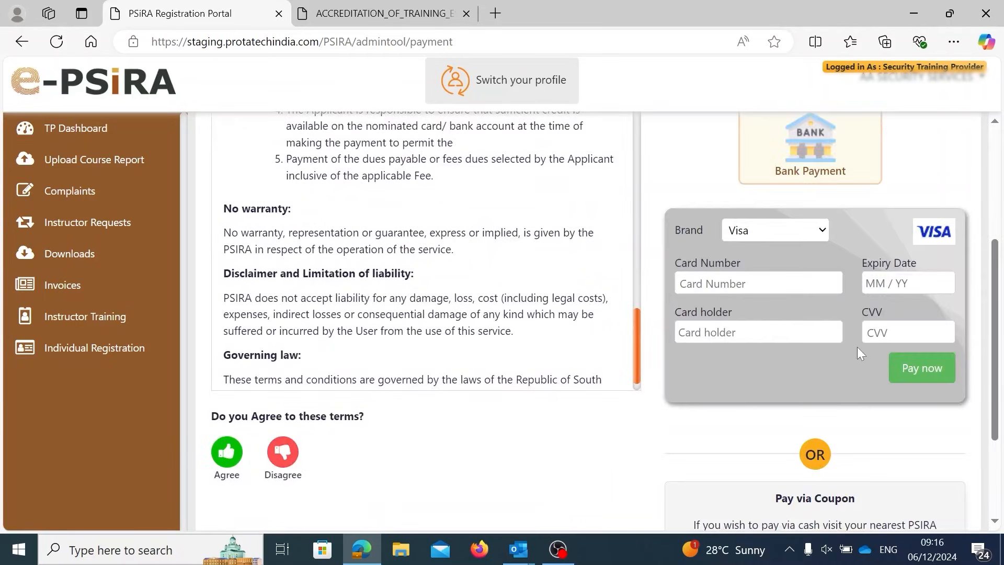
# Enter the card number and the card's expiry date on the Visa form.
pyautogui.click(681, 283)
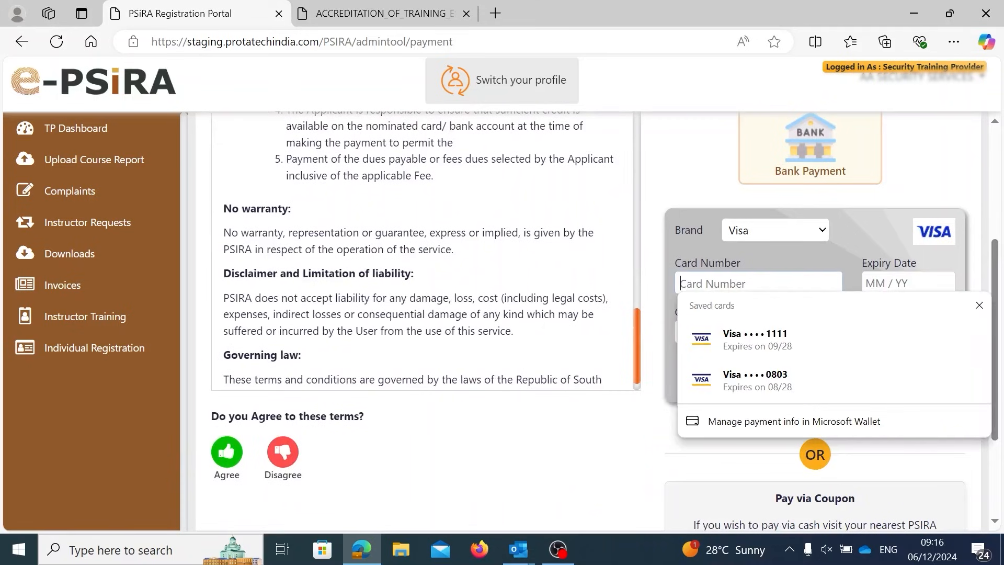
pyautogui.write('4111 1111 1111 11')
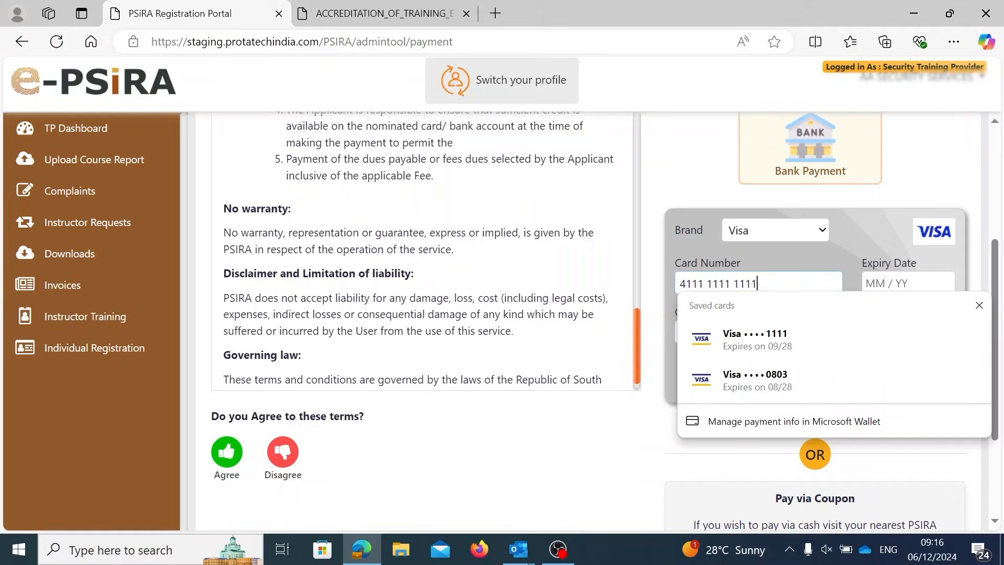
pyautogui.write('11')
pyautogui.click(569, 448)
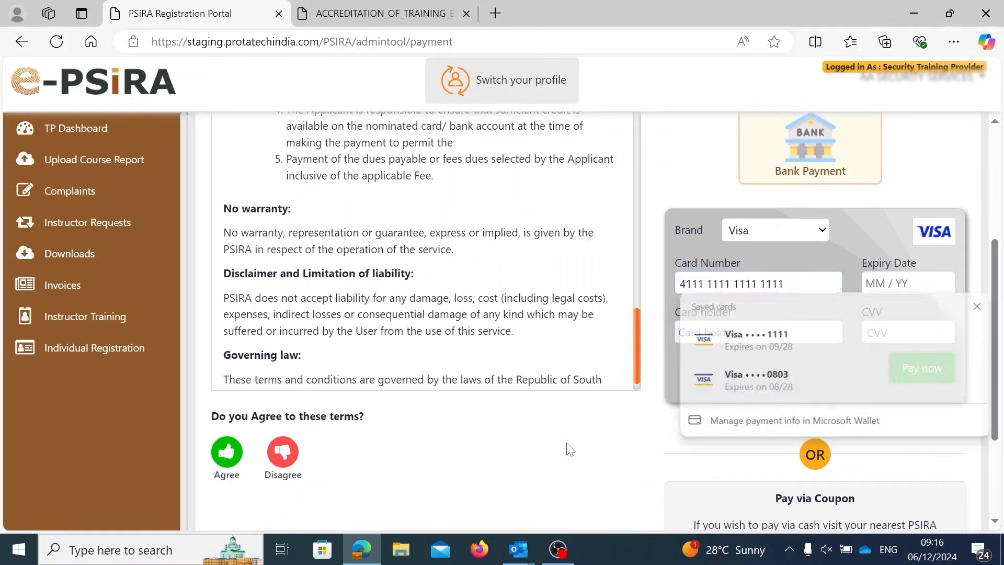
pyautogui.click(890, 285)
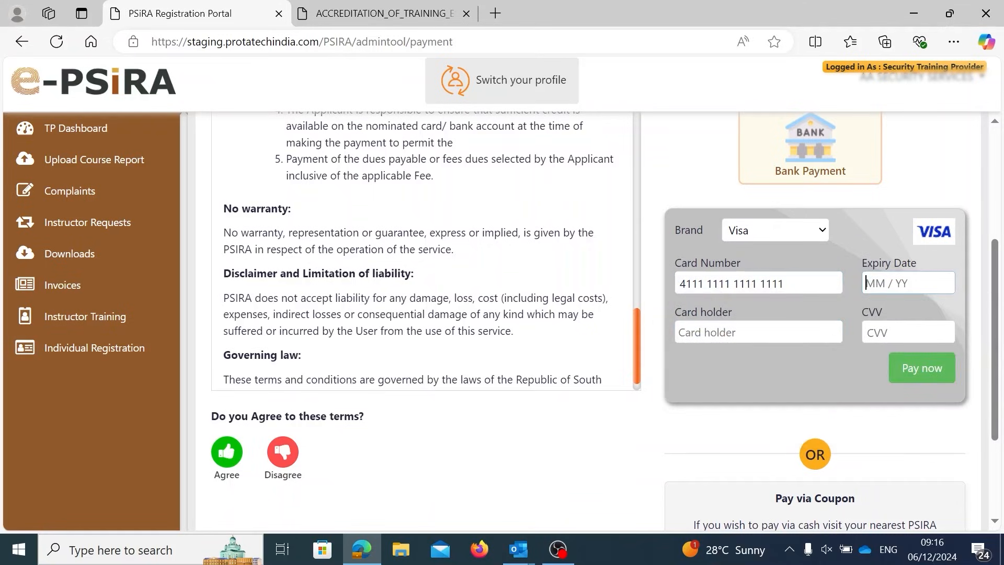
pyautogui.write('03 / 28')
# Enter the card holder's name, correcting a typo, and then the card's CVV.
pyautogui.press('Tab')
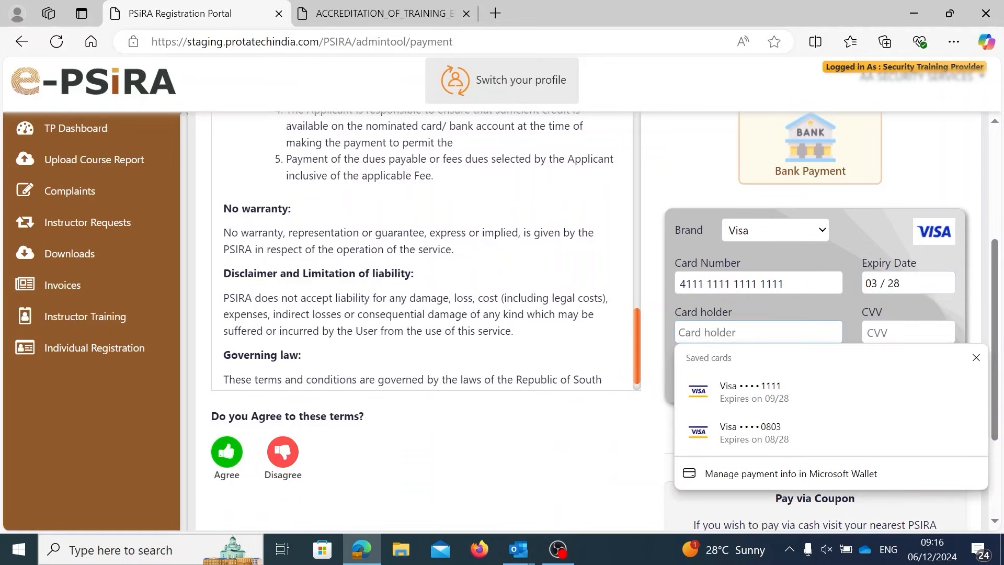
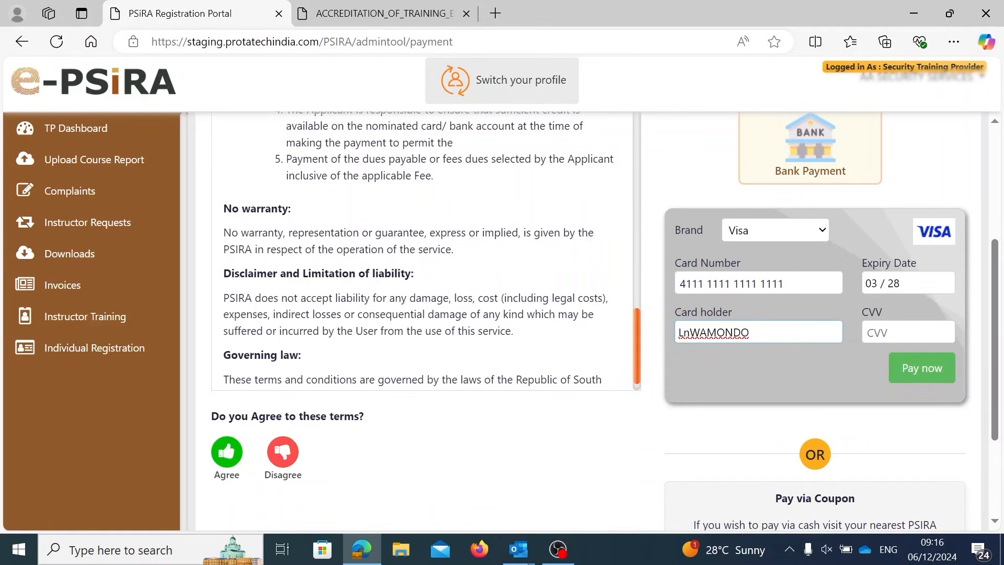
pyautogui.press('BackSpace')
pyautogui.press('BackSpace')
pyautogui.press('BackSpace')
pyautogui.press('BackSpace')
pyautogui.press('BackSpace')
pyautogui.press('BackSpace')
pyautogui.press('BackSpace')
pyautogui.press('BackSpace')
pyautogui.press('BackSpace')
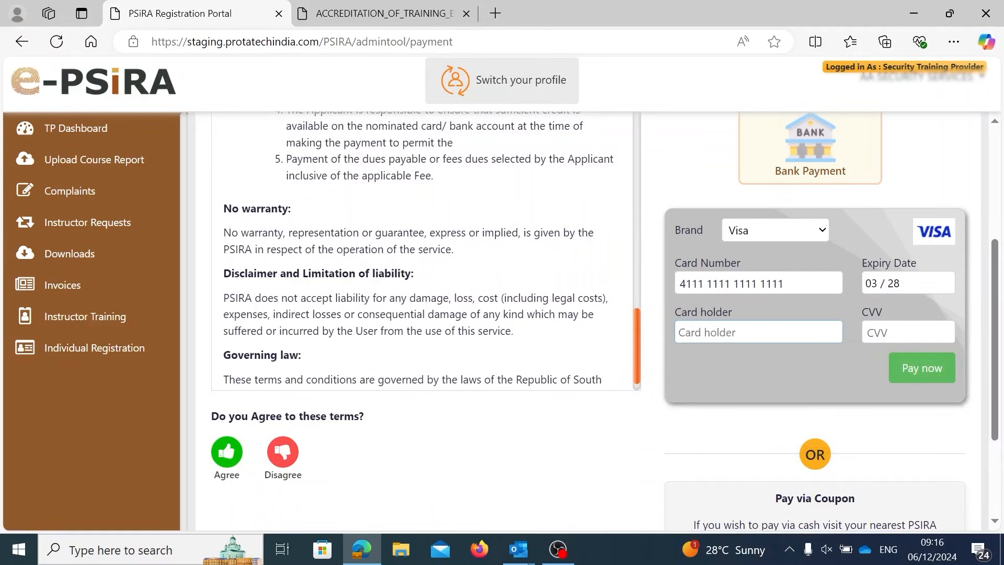
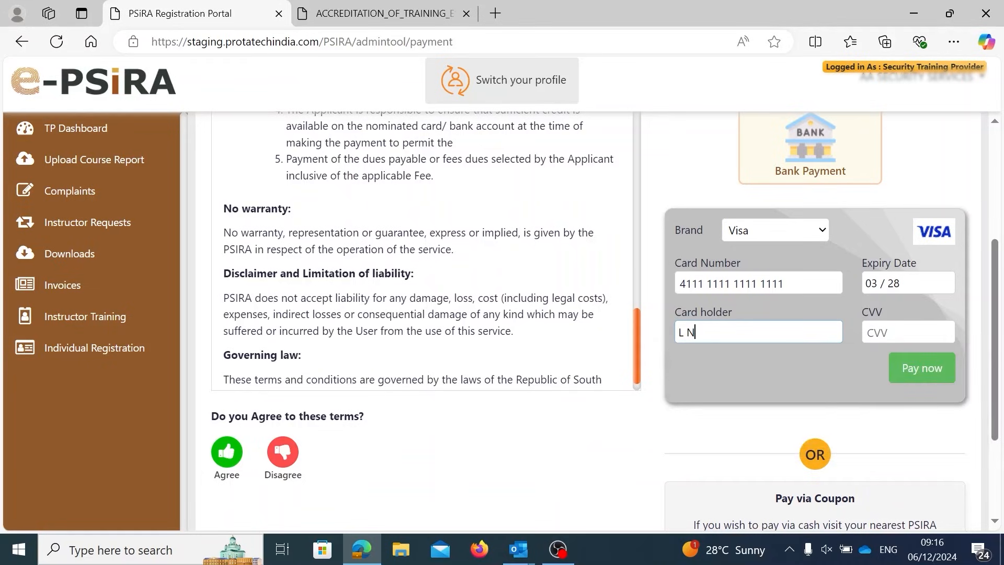
pyautogui.press('Tab')
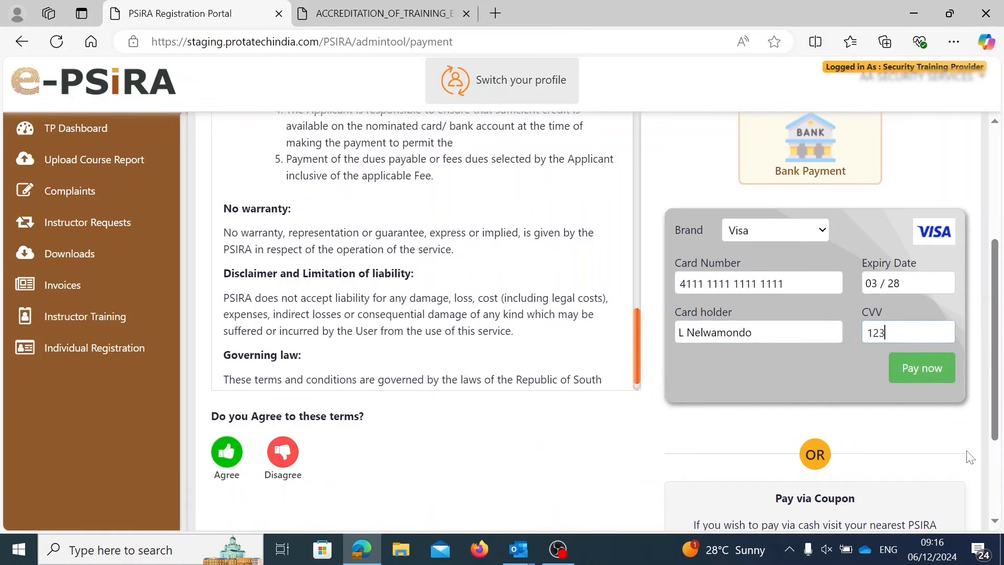